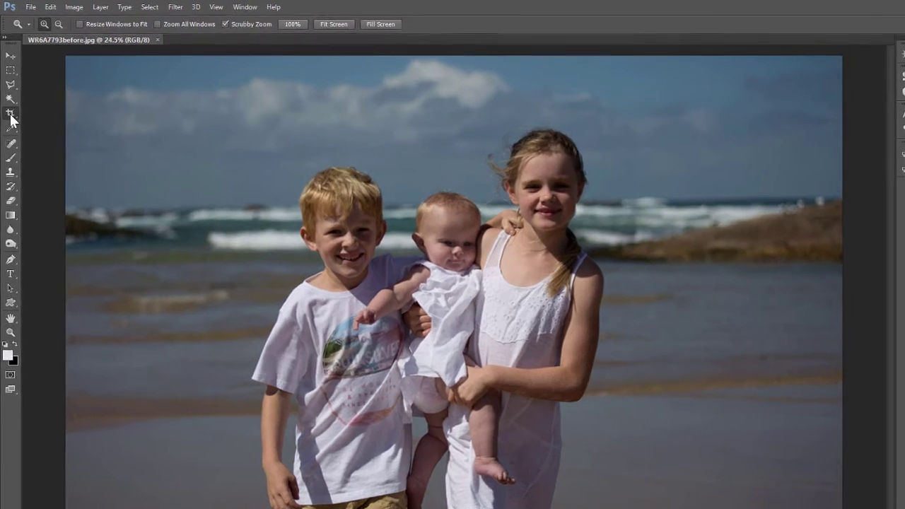
Crop the beach photo tighter around the three children, trimming all four sides and repositioning the image inside the crop frame
click(9, 99)
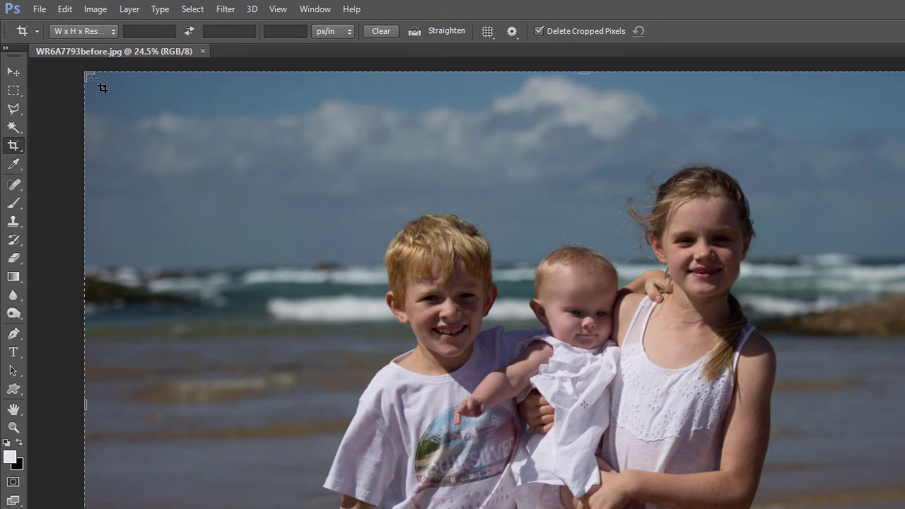
drag(99, 84, 99, 82)
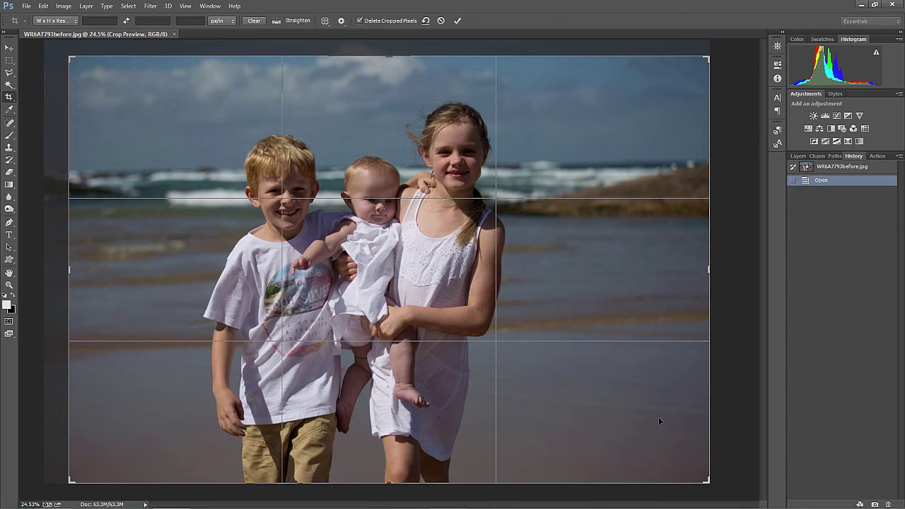
drag(706, 481, 677, 457)
drag(101, 458, 121, 469)
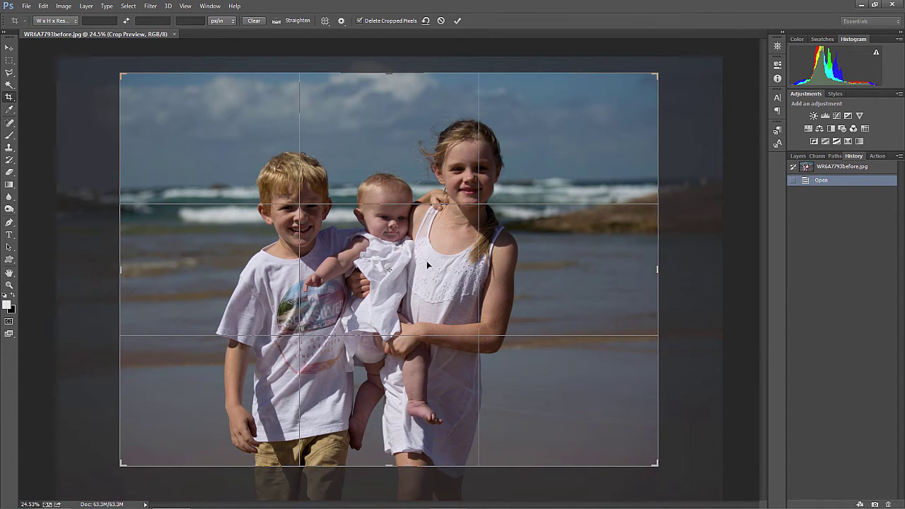
drag(460, 217, 466, 211)
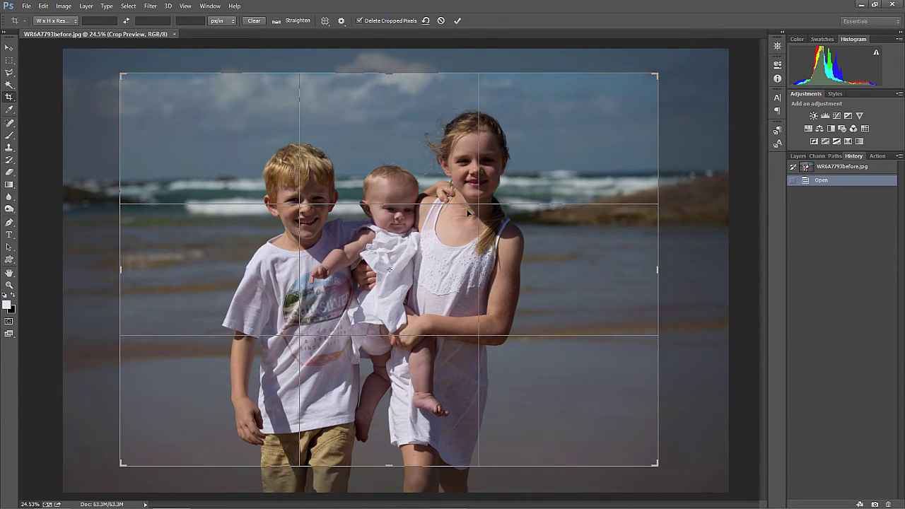
click(459, 21)
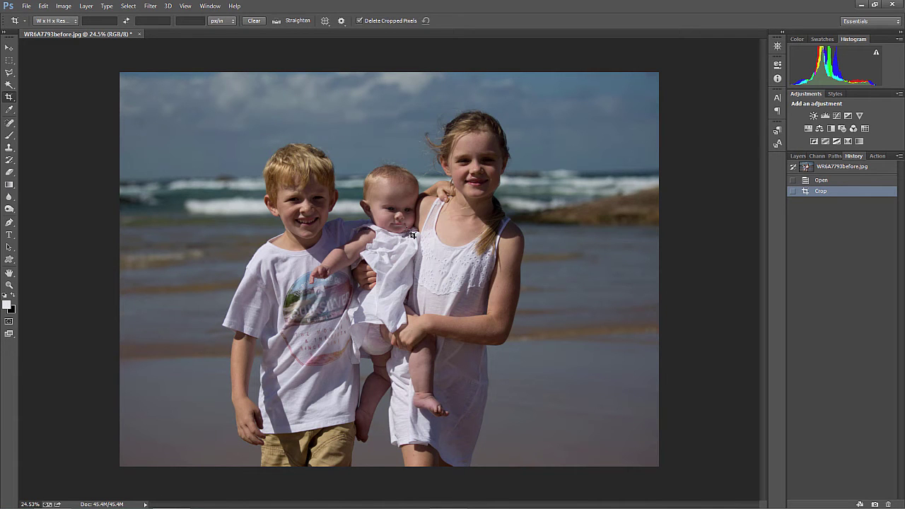
click(63, 6)
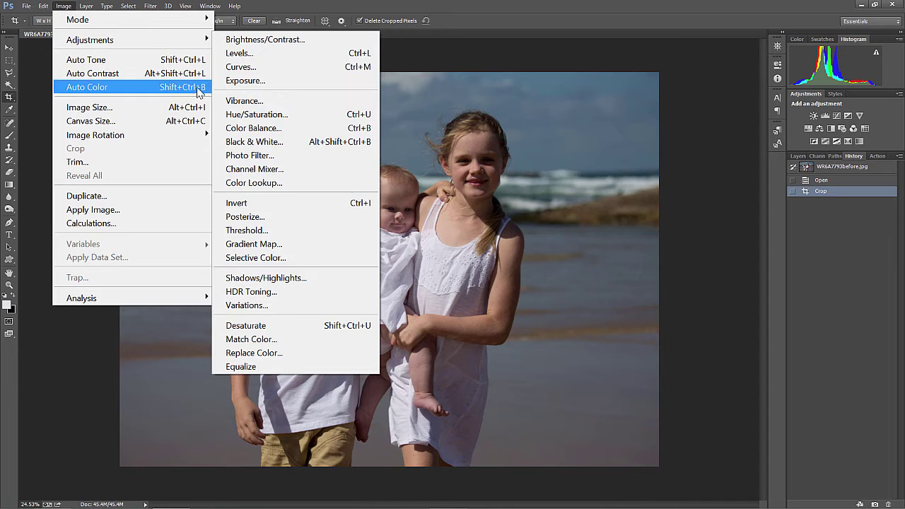
mouse_move(164, 40)
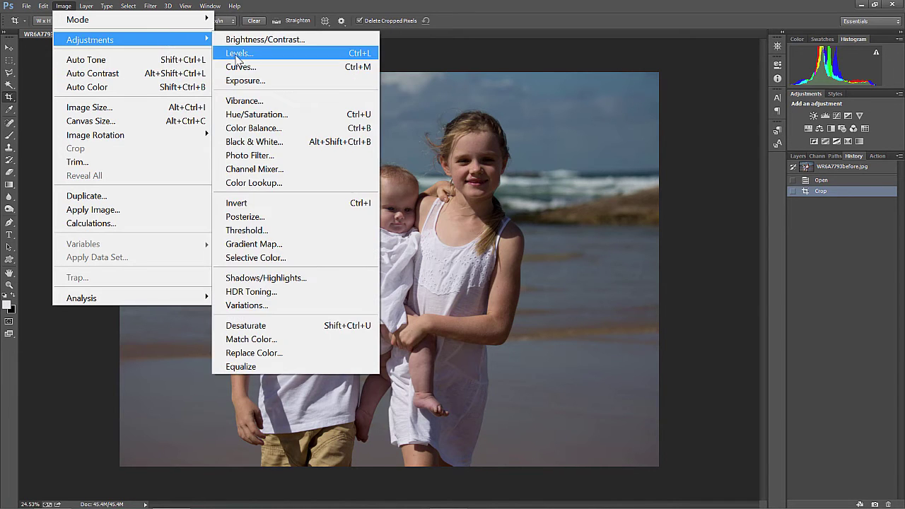
click(238, 61)
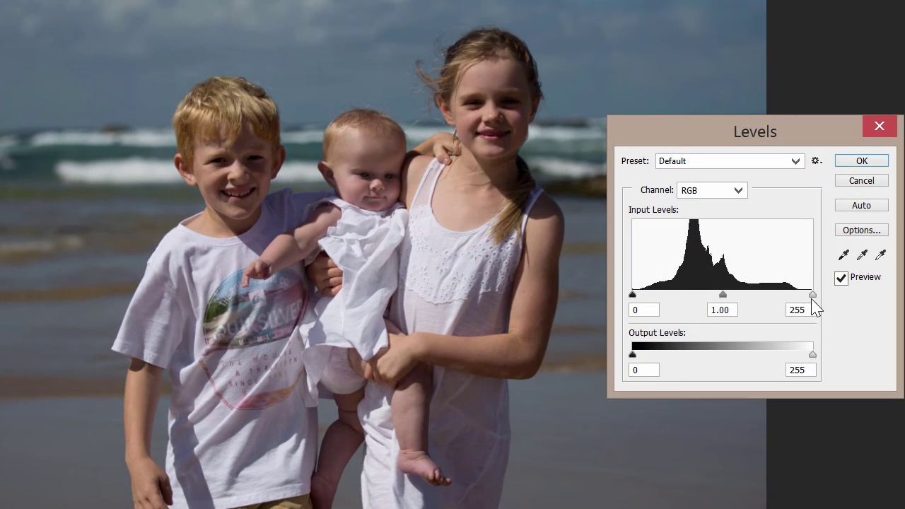
drag(812, 297, 794, 298)
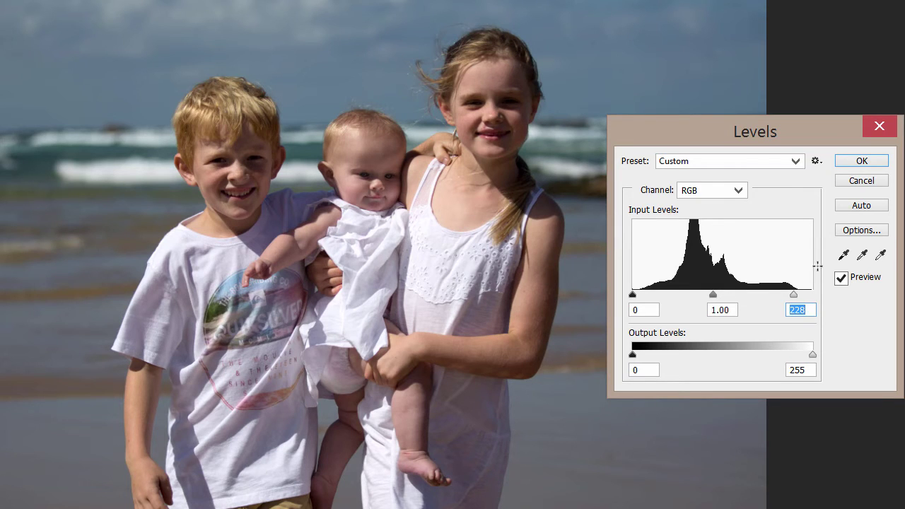
click(877, 259)
click(431, 223)
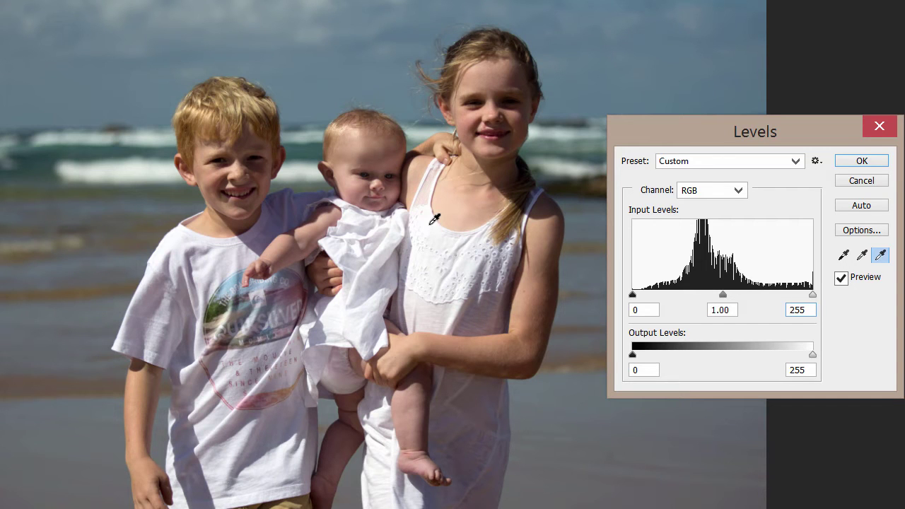
click(862, 180)
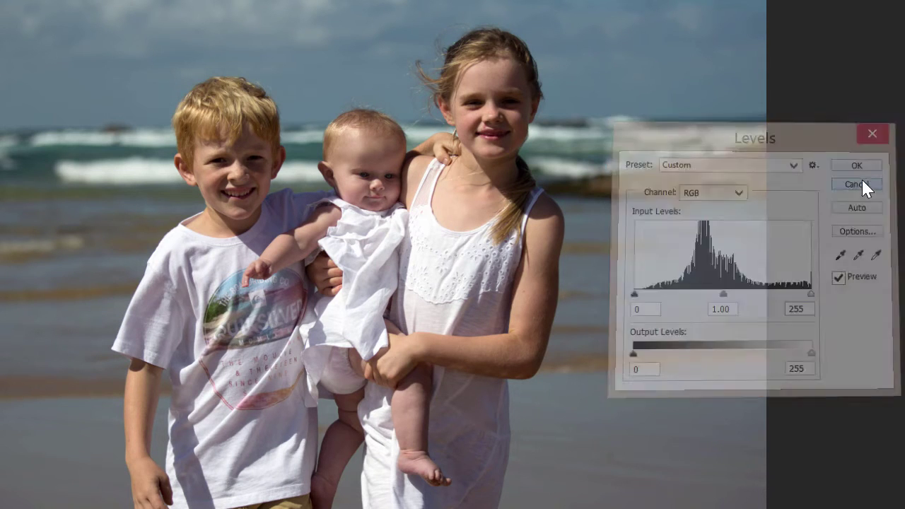
Brighten the photo with Levels by moving the white input point inward to the histogram's bright end, and compare against the cropped state
key(ctrl+l)
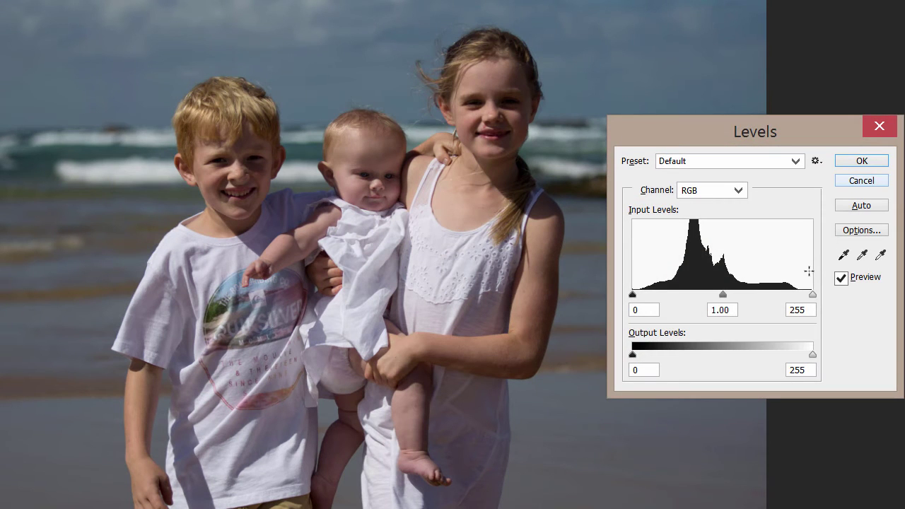
drag(810, 295, 797, 309)
click(870, 162)
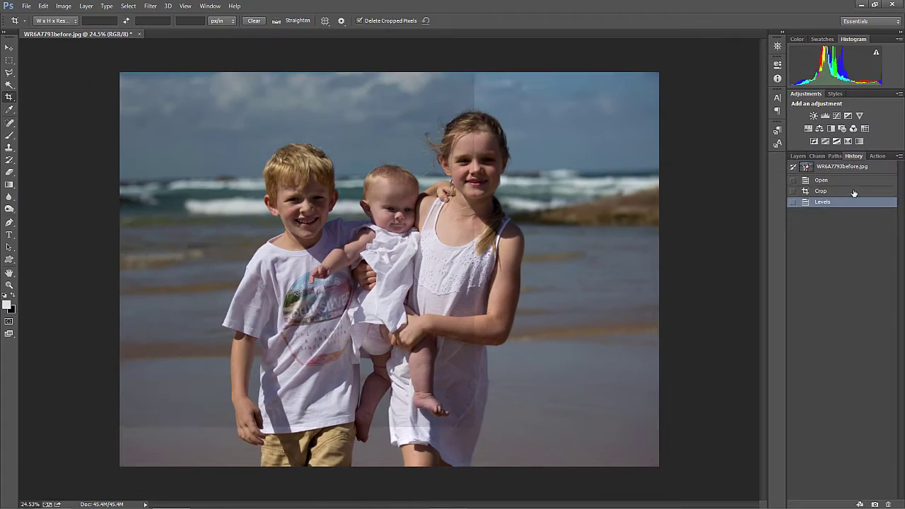
click(851, 192)
click(848, 203)
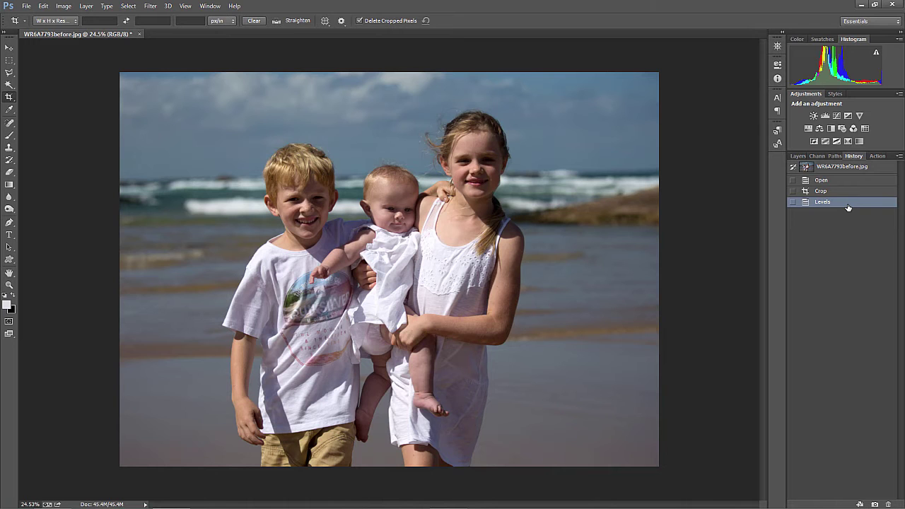
Lighten the midtones with a Curves adjustment, raising a point at input 107 to output 156
click(63, 6)
mouse_move(78, 39)
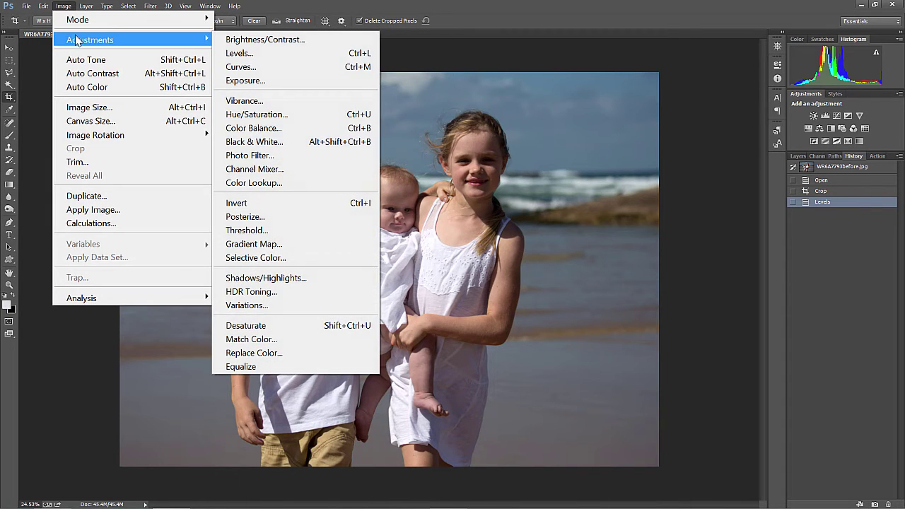
click(249, 68)
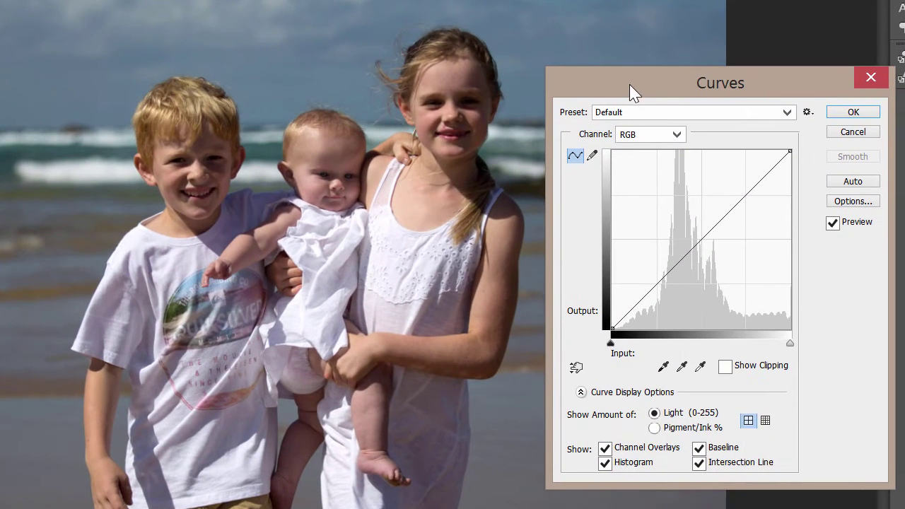
drag(700, 239, 685, 220)
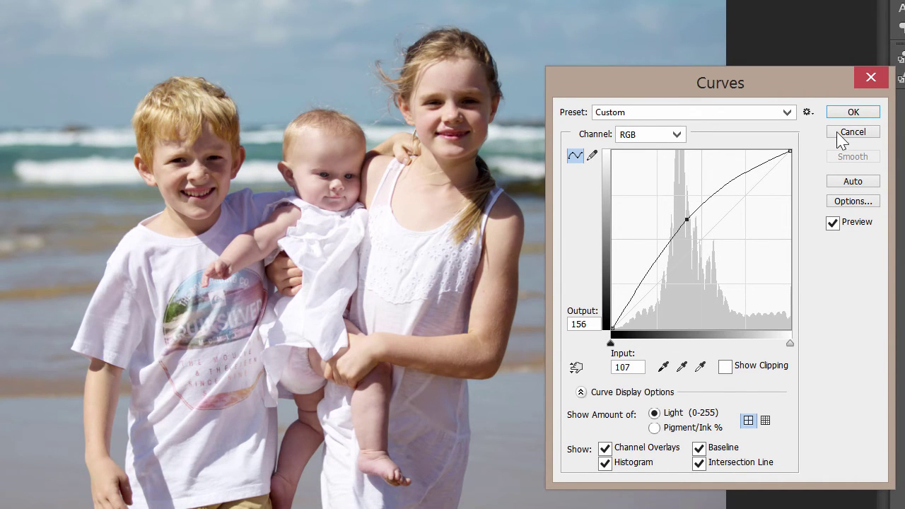
click(850, 113)
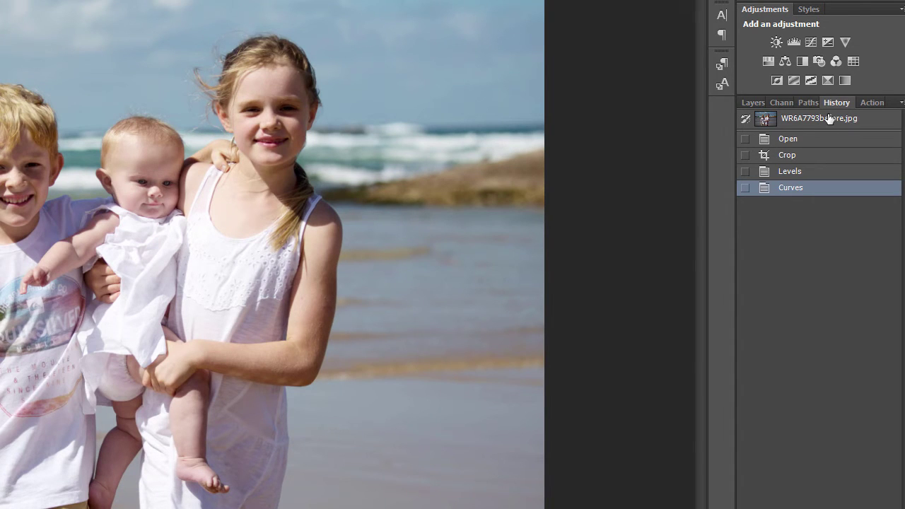
Return the photo to the Levels history state and set the Curves state as the History Brush source
click(752, 103)
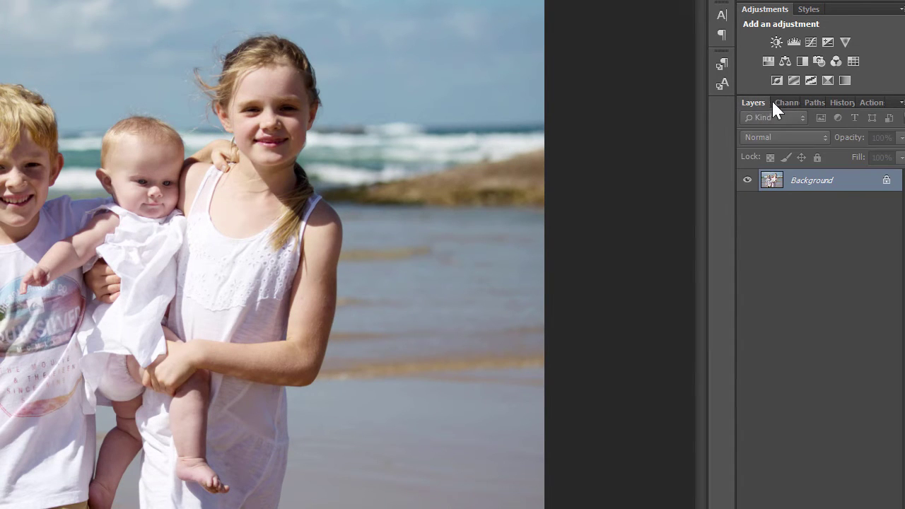
click(838, 103)
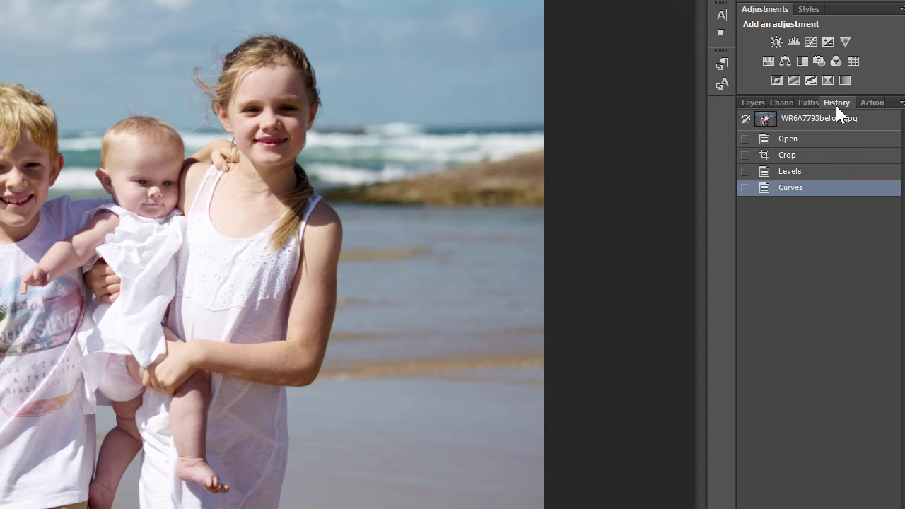
click(814, 174)
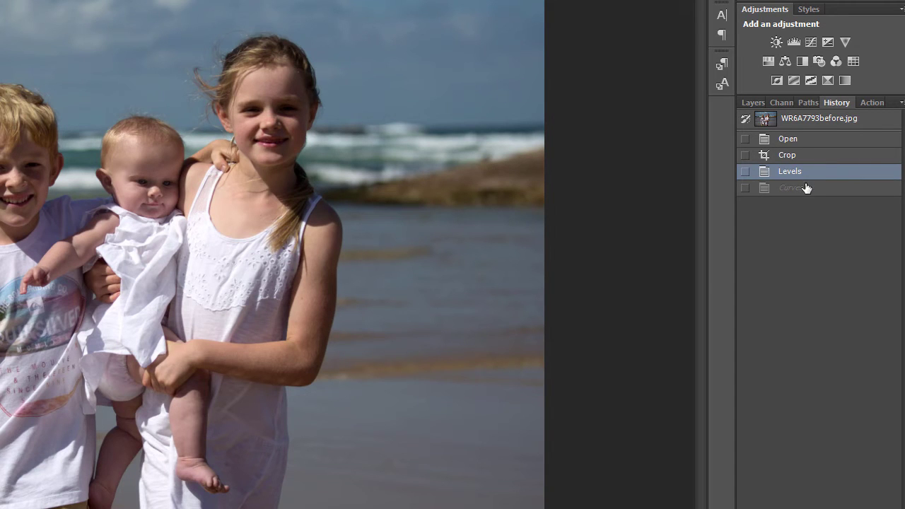
click(805, 188)
click(811, 178)
click(745, 188)
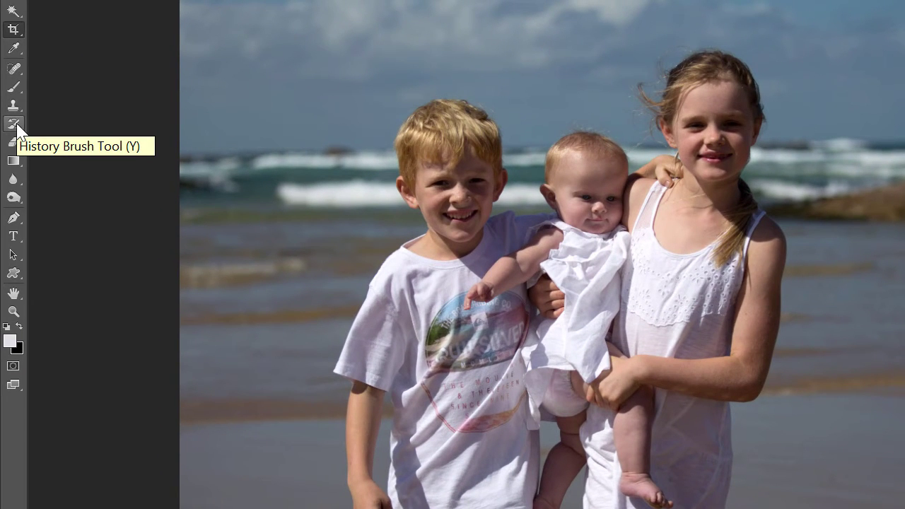
Paint the Curves brightening over the three children's faces with the History Brush in Normal mode at 50% opacity, and compare with the cropped state
click(14, 123)
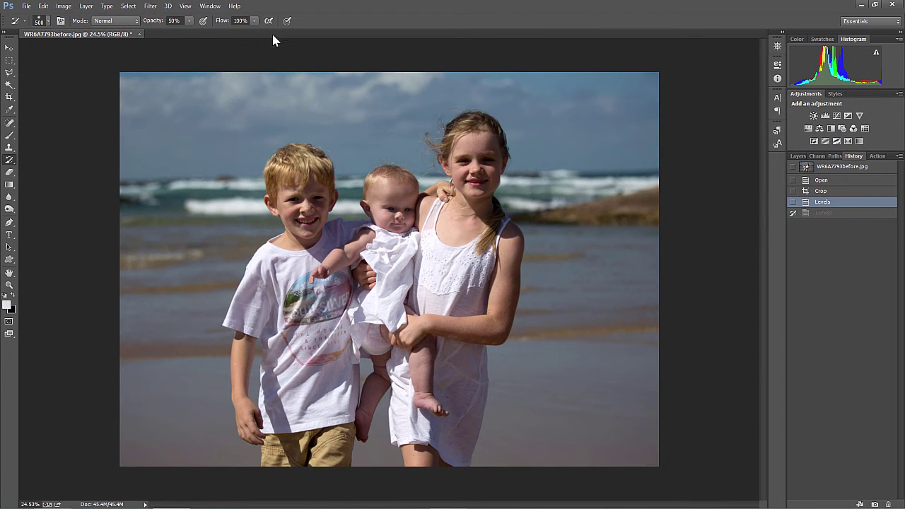
click(111, 19)
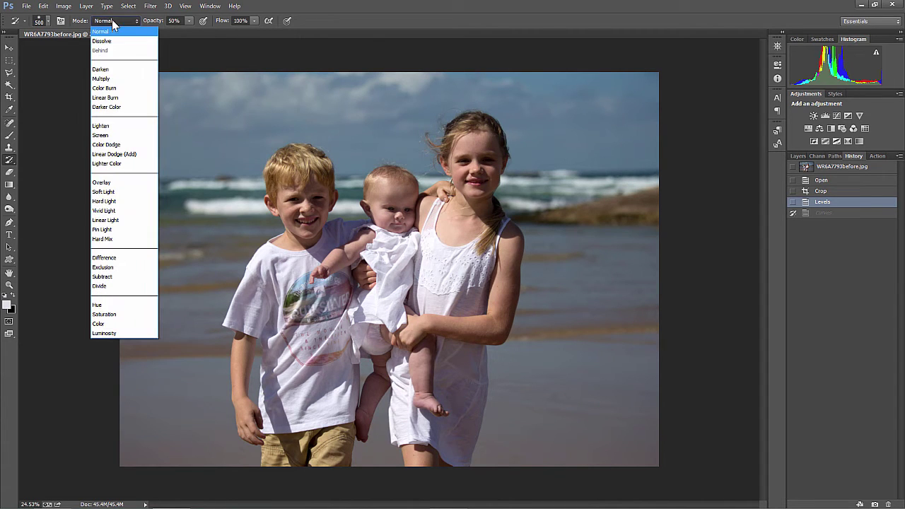
click(111, 29)
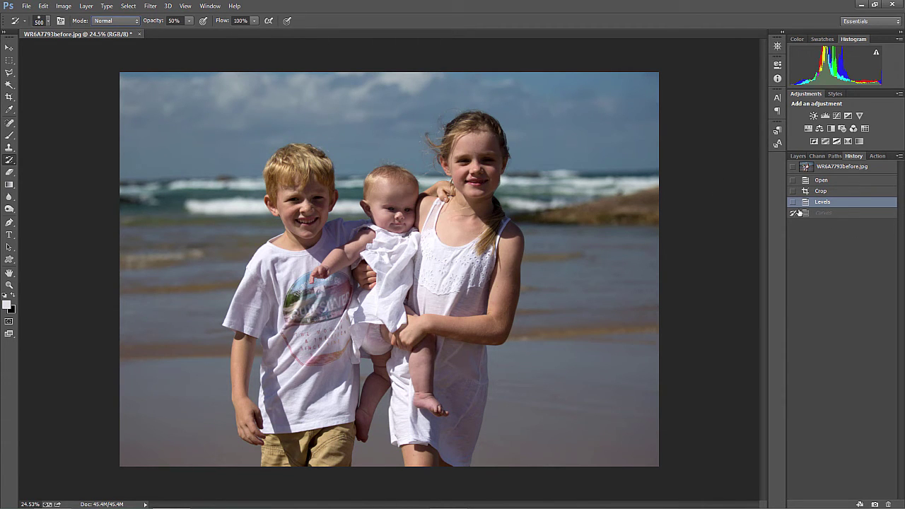
mouse_move(493, 150)
mouse_down()
mouse_move(488, 195)
mouse_move(492, 128)
mouse_move(494, 219)
mouse_move(512, 262)
mouse_move(508, 293)
mouse_move(494, 297)
mouse_up()
mouse_move(406, 208)
mouse_down()
mouse_move(408, 194)
mouse_move(402, 226)
mouse_move(400, 212)
mouse_up()
mouse_move(311, 241)
mouse_down()
mouse_move(314, 188)
mouse_move(311, 198)
mouse_up()
drag(311, 197, 311, 233)
drag(490, 155, 488, 177)
drag(400, 206, 397, 209)
mouse_move(487, 180)
mouse_down()
mouse_move(489, 148)
mouse_move(486, 215)
mouse_up()
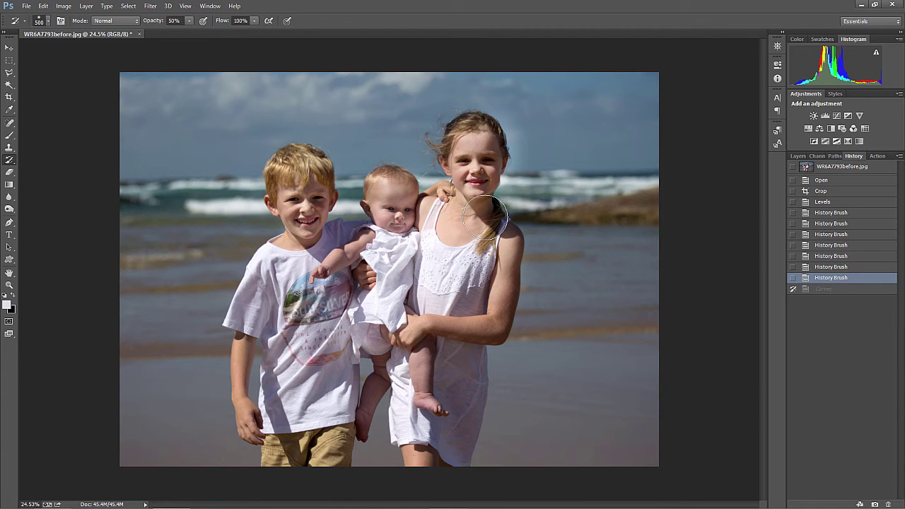
mouse_move(330, 203)
mouse_down()
mouse_move(315, 191)
mouse_move(318, 227)
mouse_up()
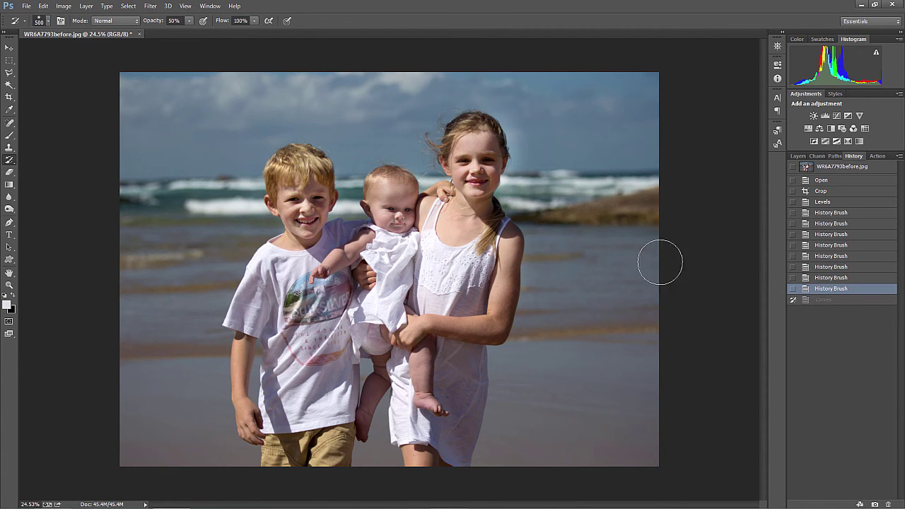
click(834, 192)
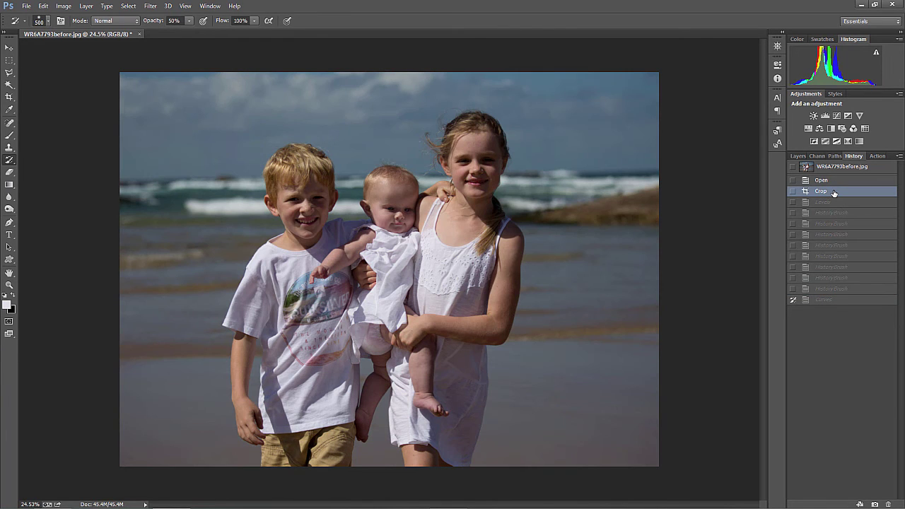
click(836, 289)
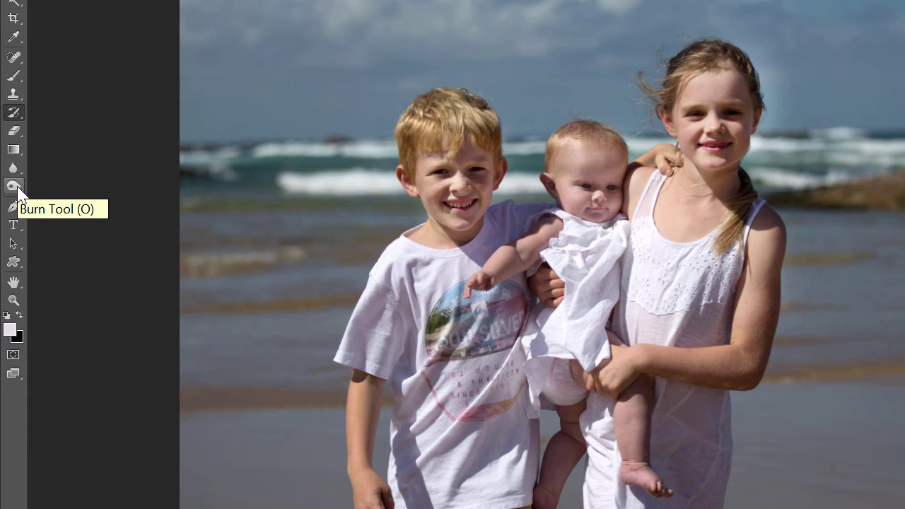
Darken the sky and outer edges of the photo using an enlarged Burn tool brush with range Midtones and 35% exposure
click(14, 186)
right_click(17, 188)
key(Escape)
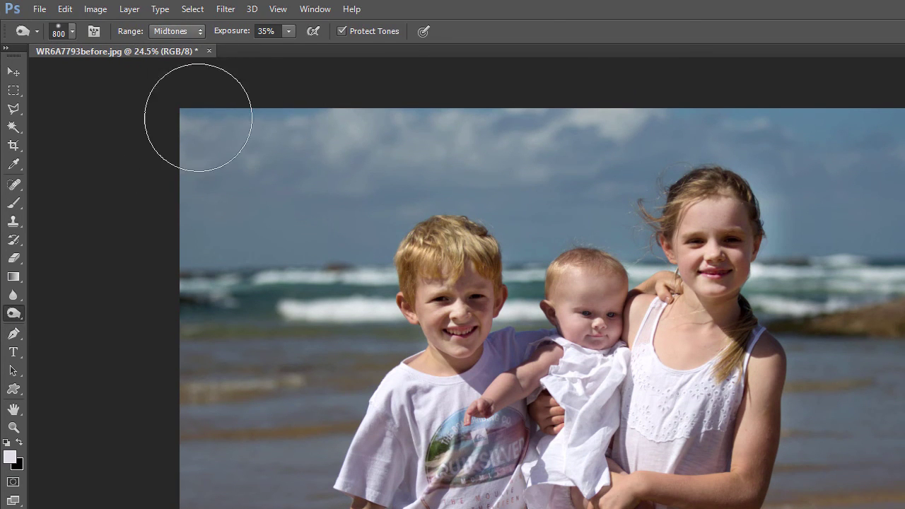
click(187, 29)
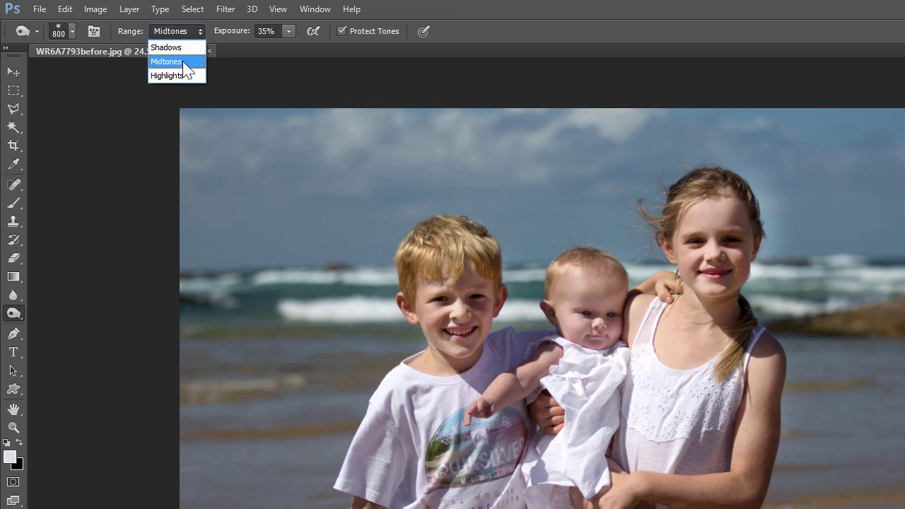
click(195, 60)
click(270, 182)
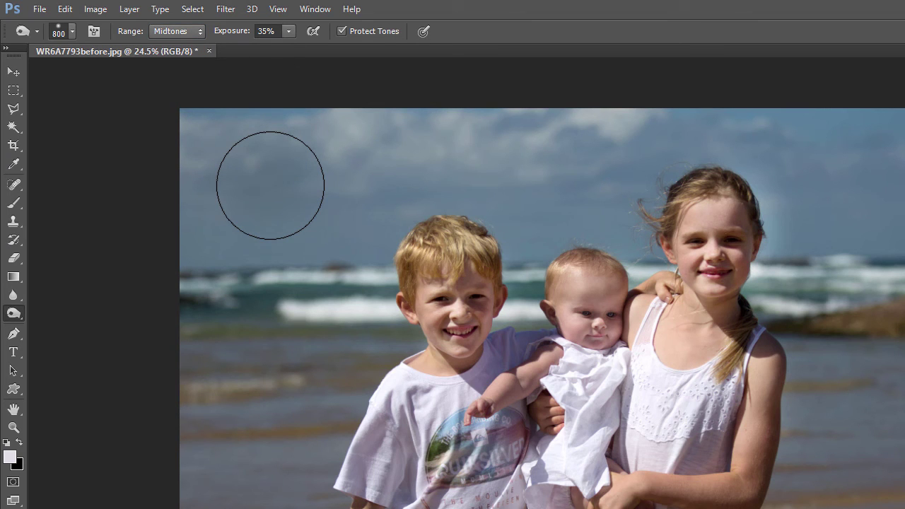
key(ctrl+z)
key(bracketright)
key(bracketright)
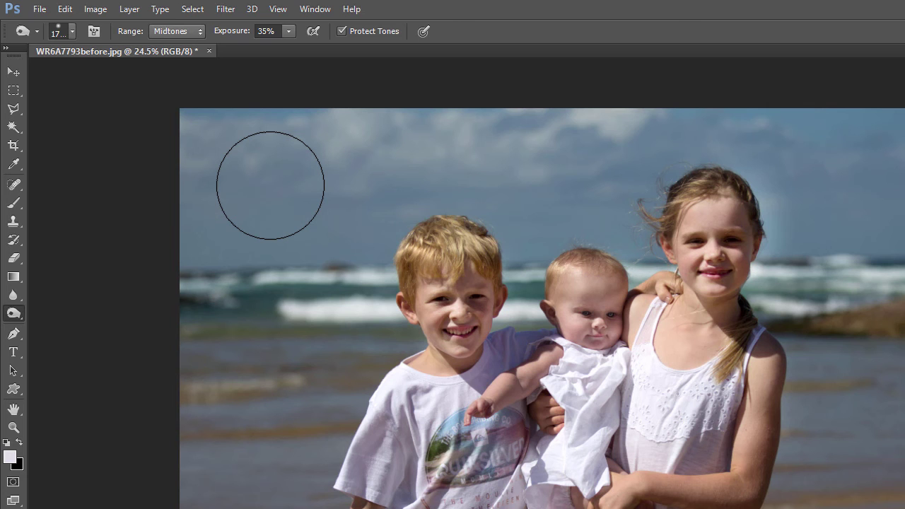
click(326, 88)
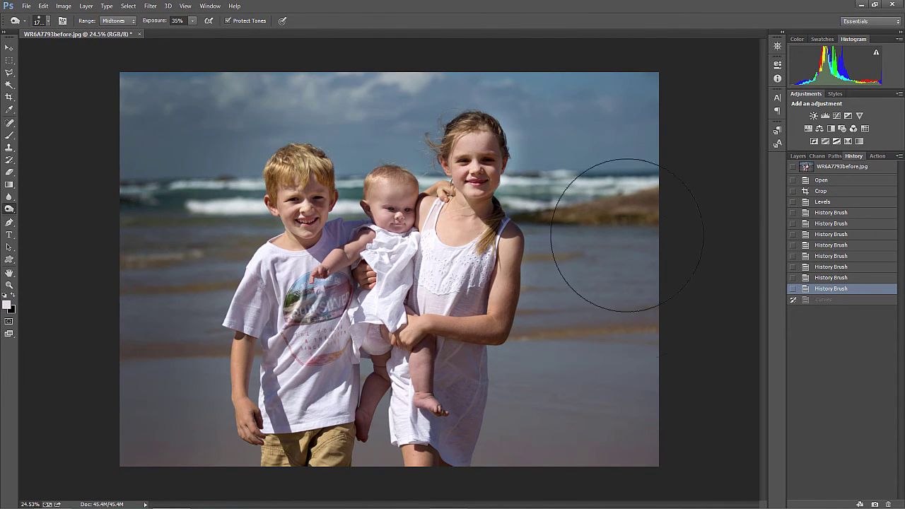
mouse_move(696, 263)
mouse_down()
mouse_move(672, 188)
mouse_move(650, 139)
mouse_move(572, 93)
mouse_move(581, 95)
mouse_move(656, 239)
mouse_move(662, 293)
mouse_move(435, 82)
mouse_move(186, 132)
mouse_up()
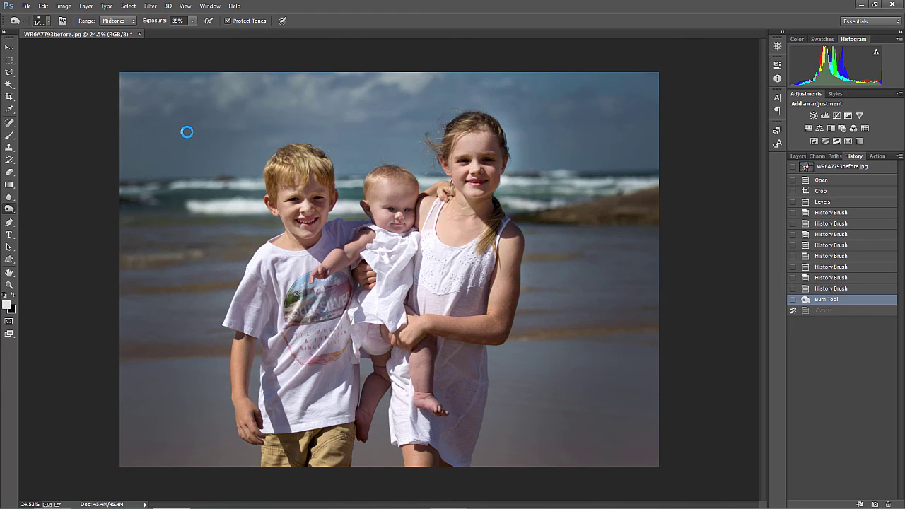
Try further Burn strokes along the photo's left edge and over the right side of the sky, undoing each pass
mouse_move(186, 131)
mouse_down()
mouse_move(286, 114)
mouse_move(313, 71)
mouse_move(361, 80)
mouse_move(454, 63)
mouse_move(222, 92)
mouse_move(162, 258)
mouse_up()
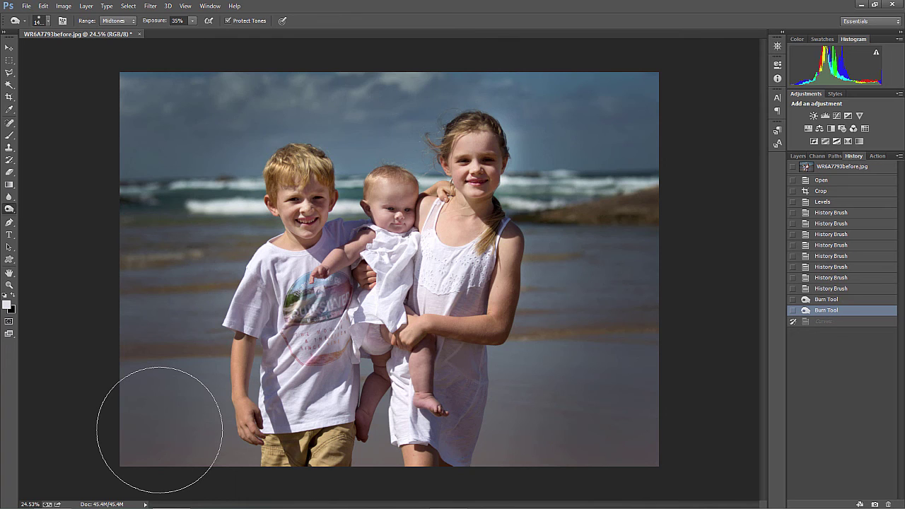
key(ctrl+z)
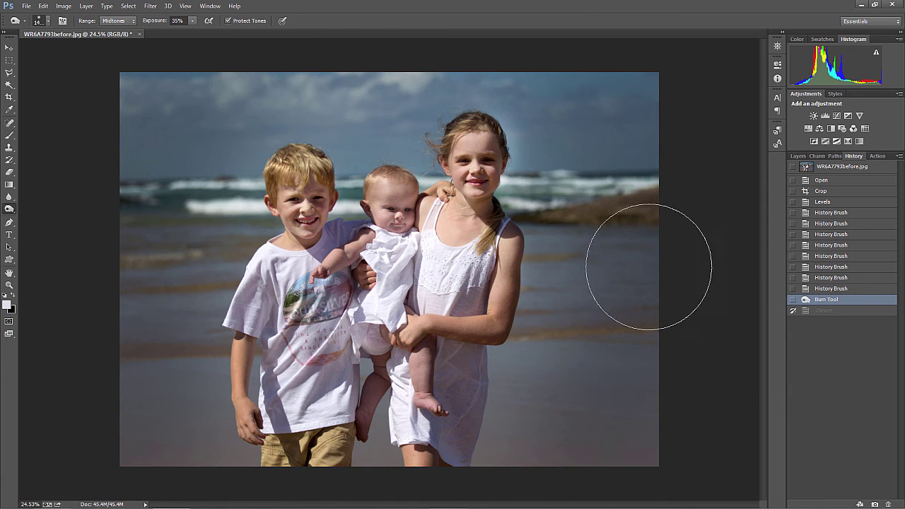
mouse_move(571, 79)
mouse_down()
mouse_move(618, 246)
mouse_move(596, 267)
mouse_move(594, 130)
mouse_move(626, 108)
mouse_move(556, 98)
mouse_up()
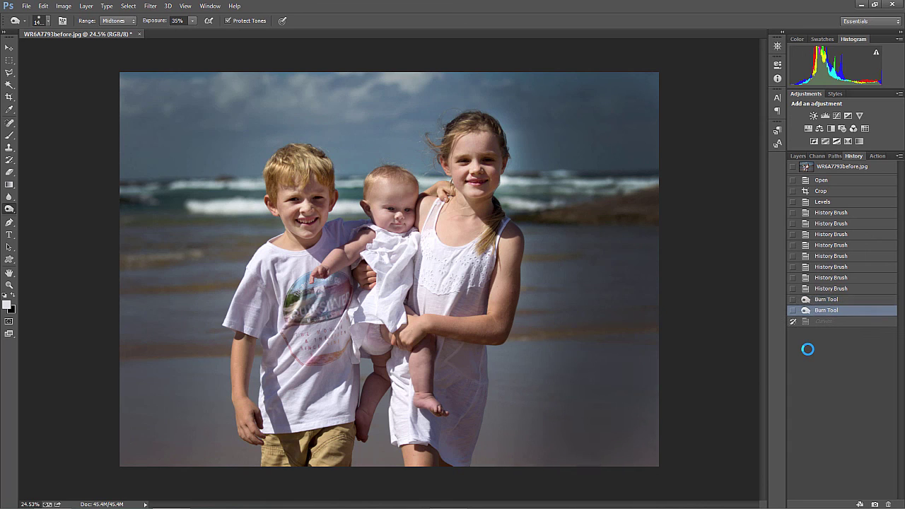
key(ctrl+z)
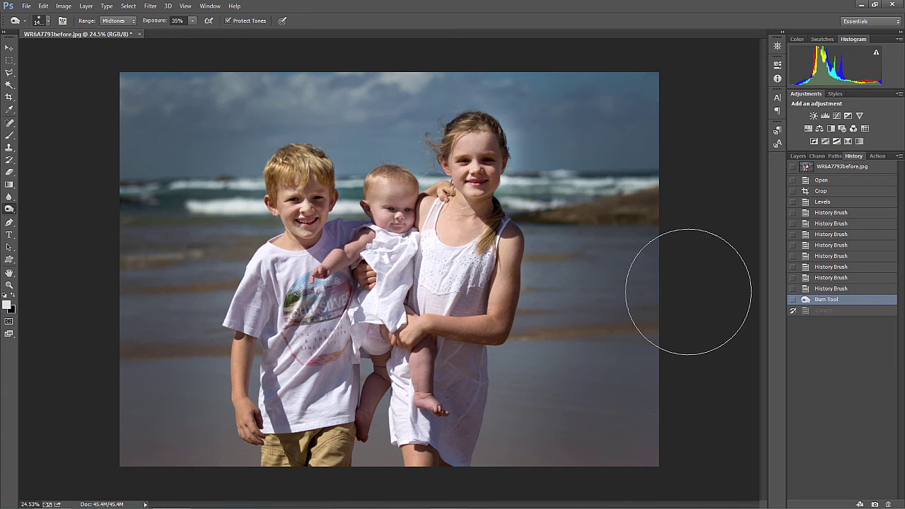
Compare the originally opened photo with the retouched Burn Tool state twice, finishing on the retouched version
click(848, 183)
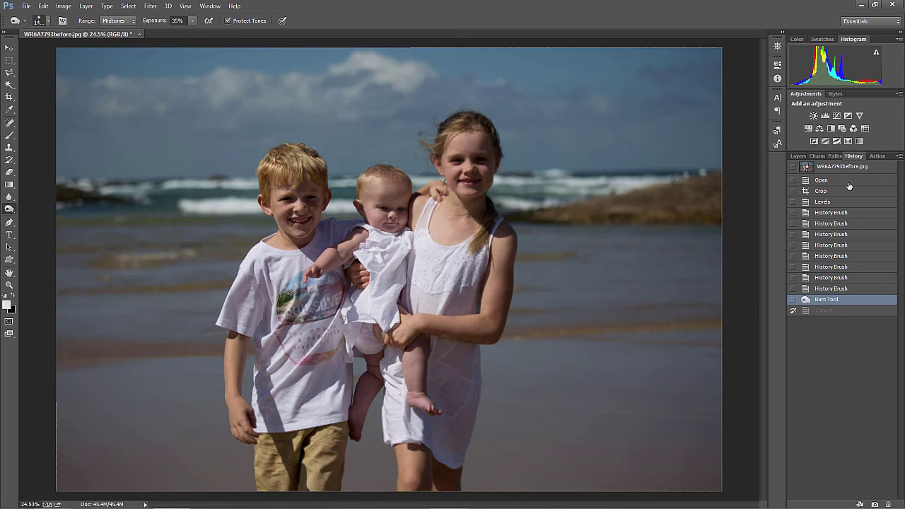
click(847, 299)
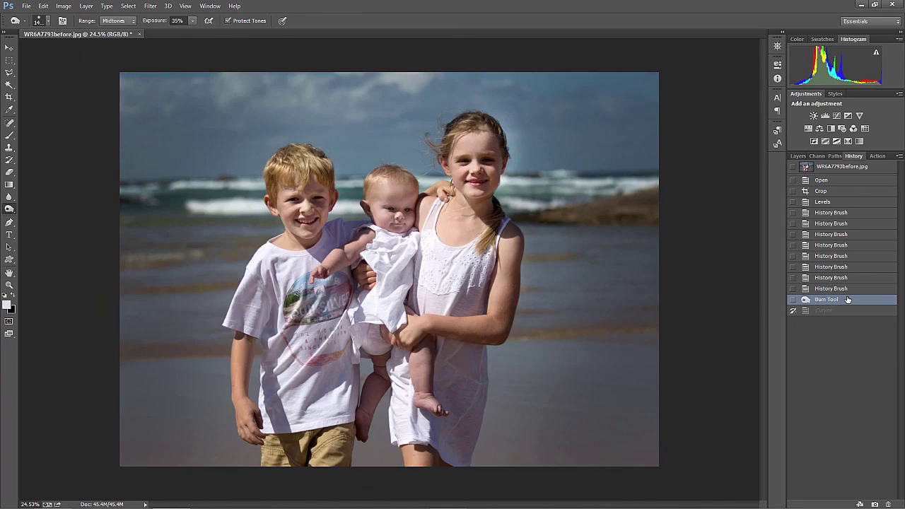
click(846, 180)
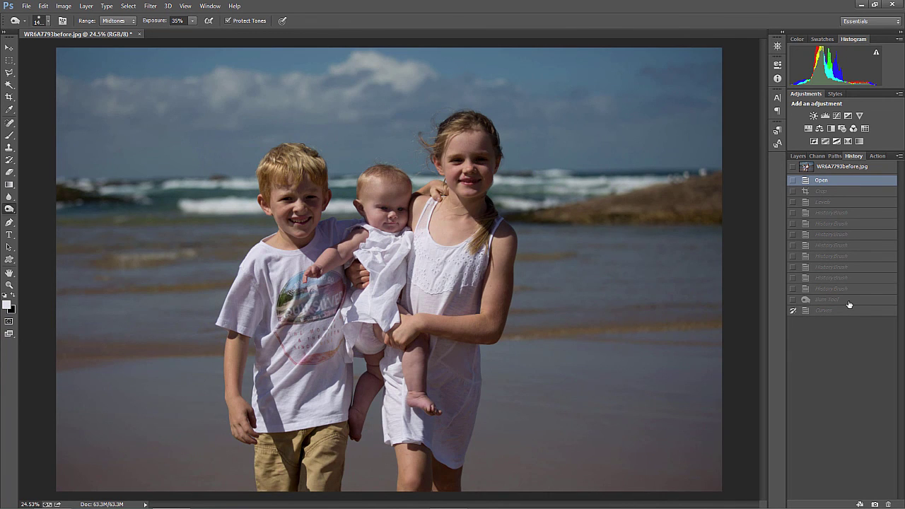
click(848, 300)
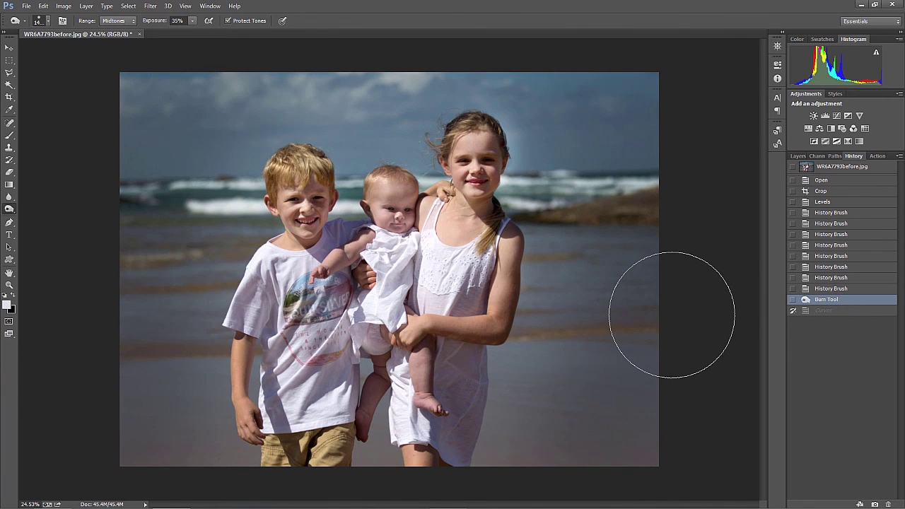